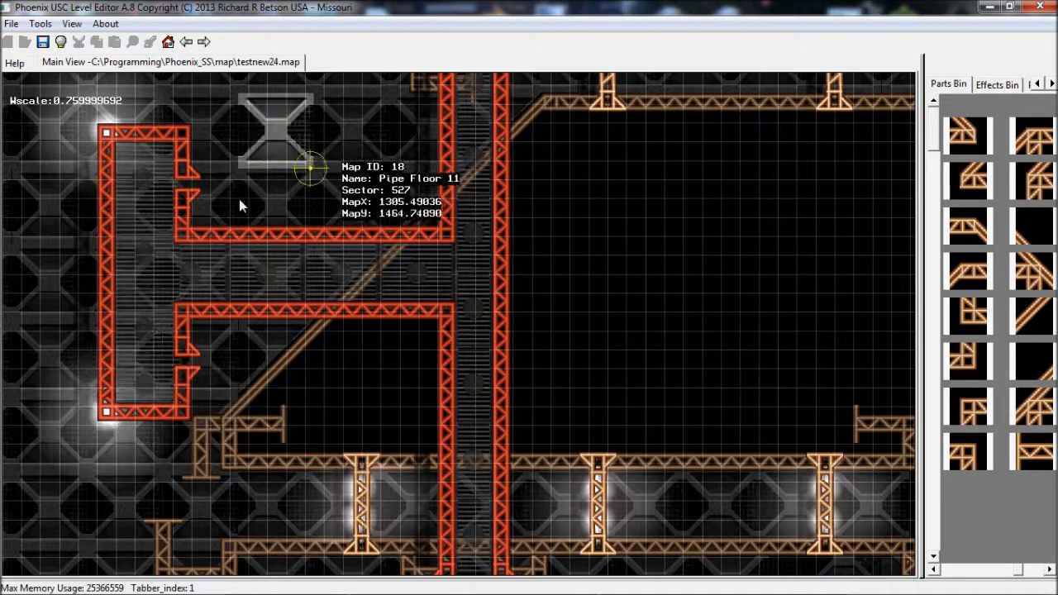
# Step: Place strut corner parts in the empty map area beside the red corridor and delete the placed copies
pyautogui.moveTo(918, 321); pyautogui.dragTo(933, 343)
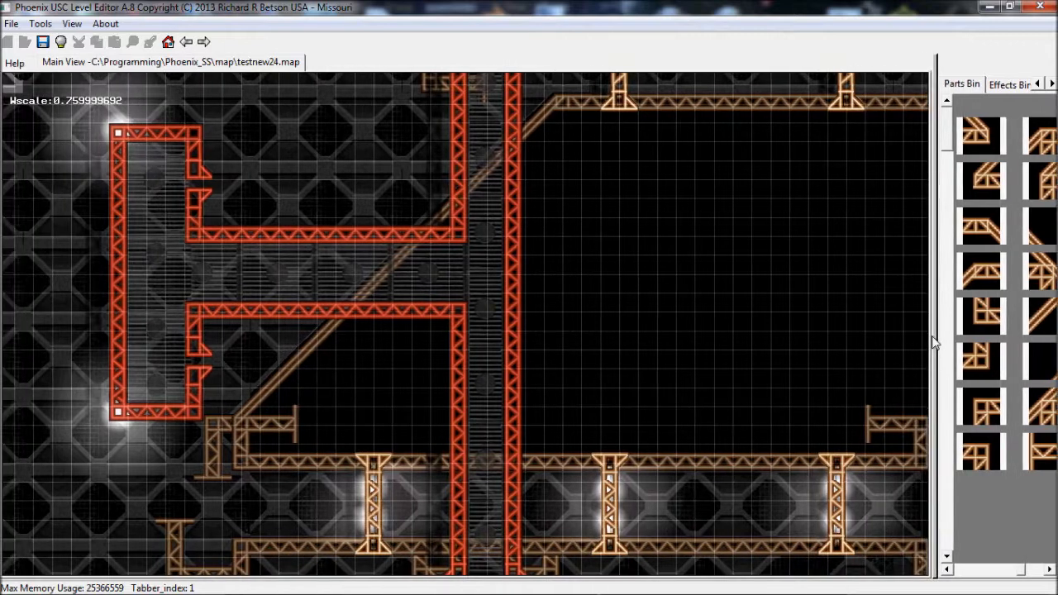
pyautogui.click(990, 322)
pyautogui.click(736, 254)
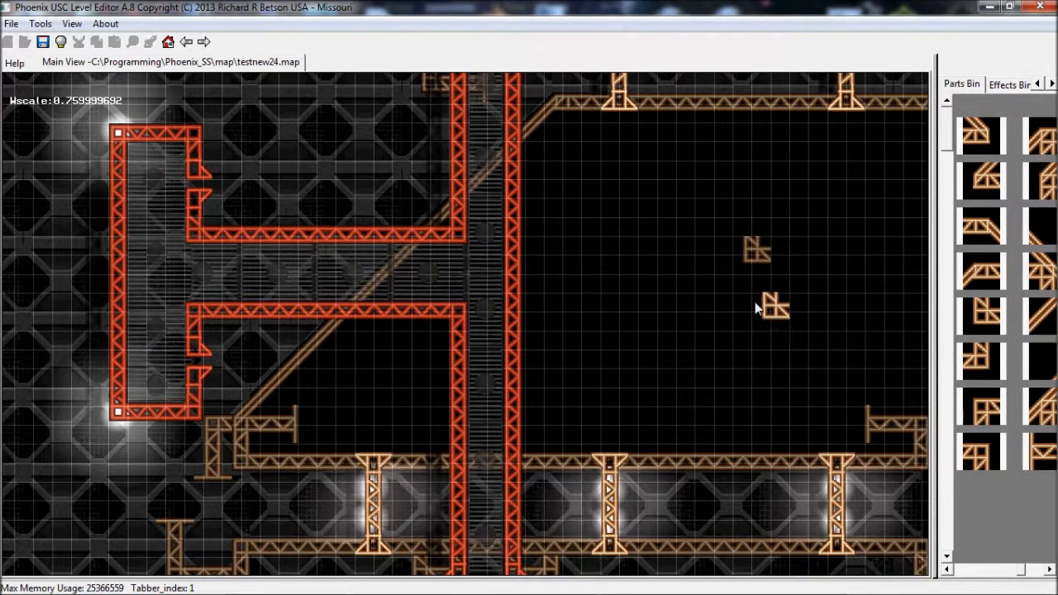
pyautogui.click(743, 309)
pyautogui.press('Delete')
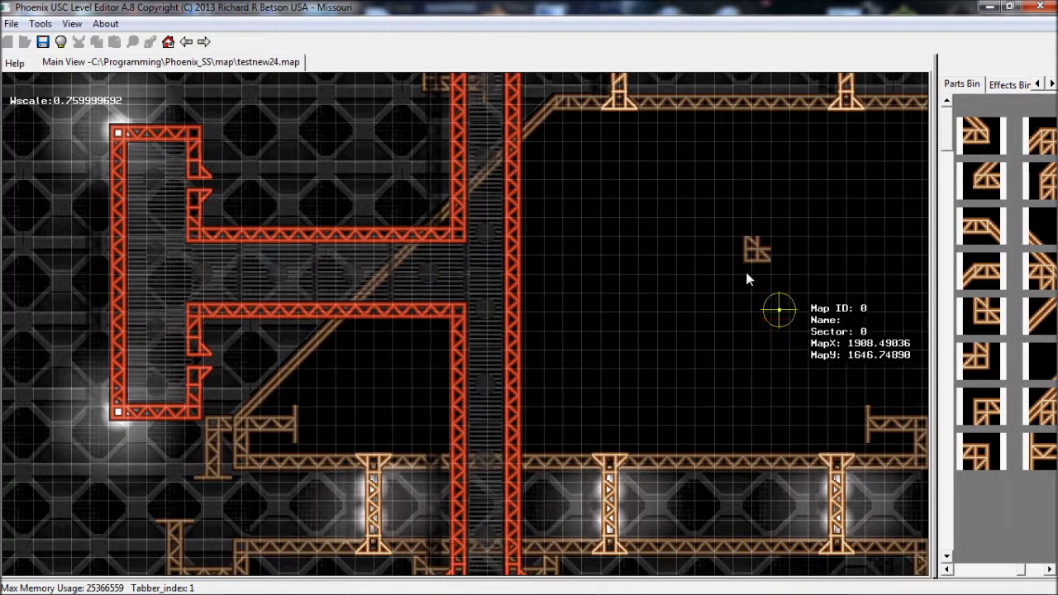
pyautogui.press('Delete')
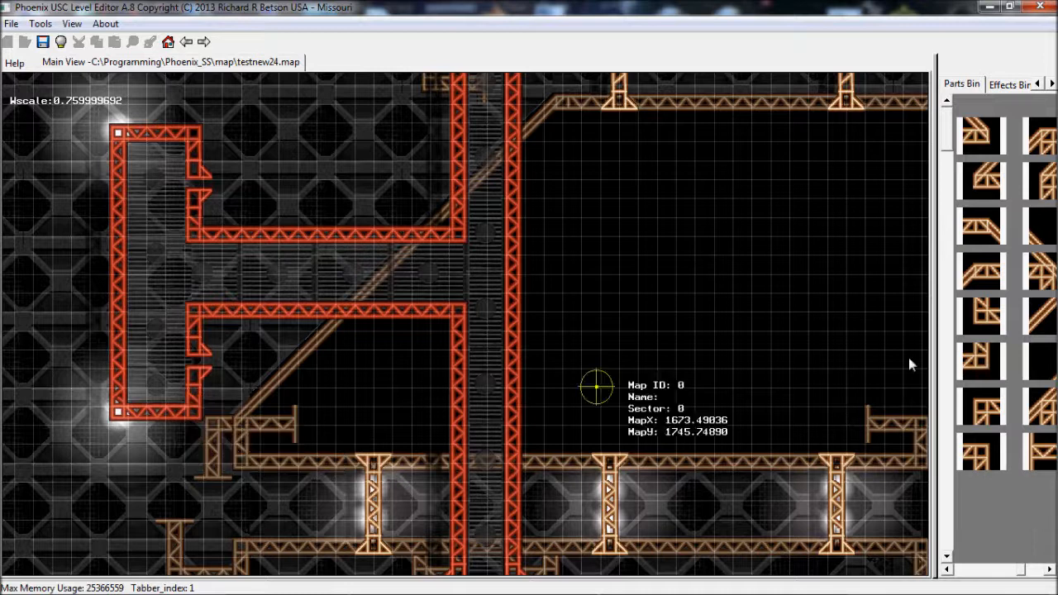
# Step: Open the properties of the main_strut_corner_nw_level2 part for editing and enlarge the part editor window
pyautogui.rightClick(985, 409)
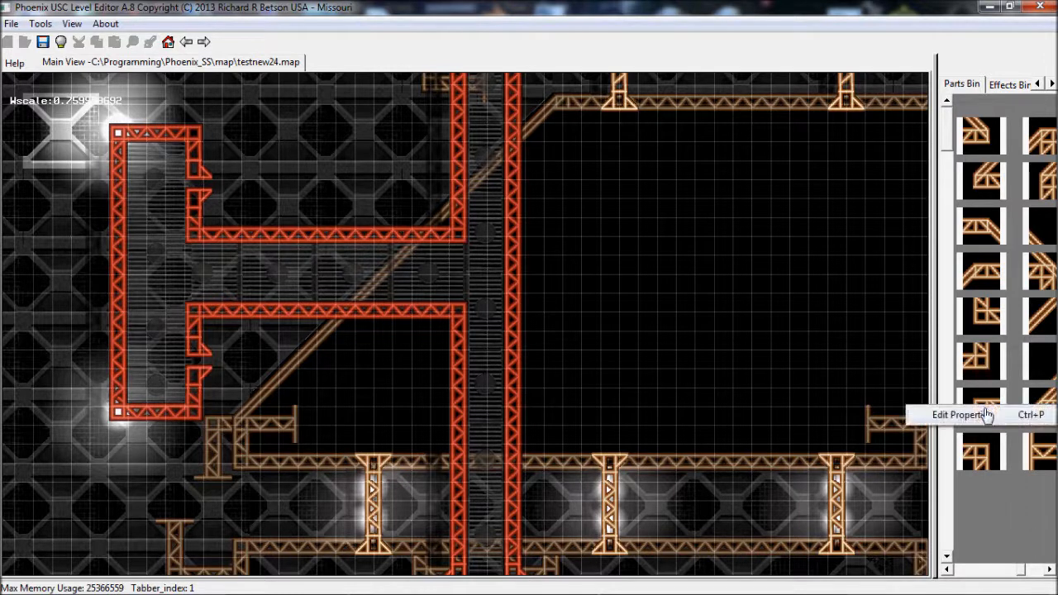
pyautogui.click(985, 414)
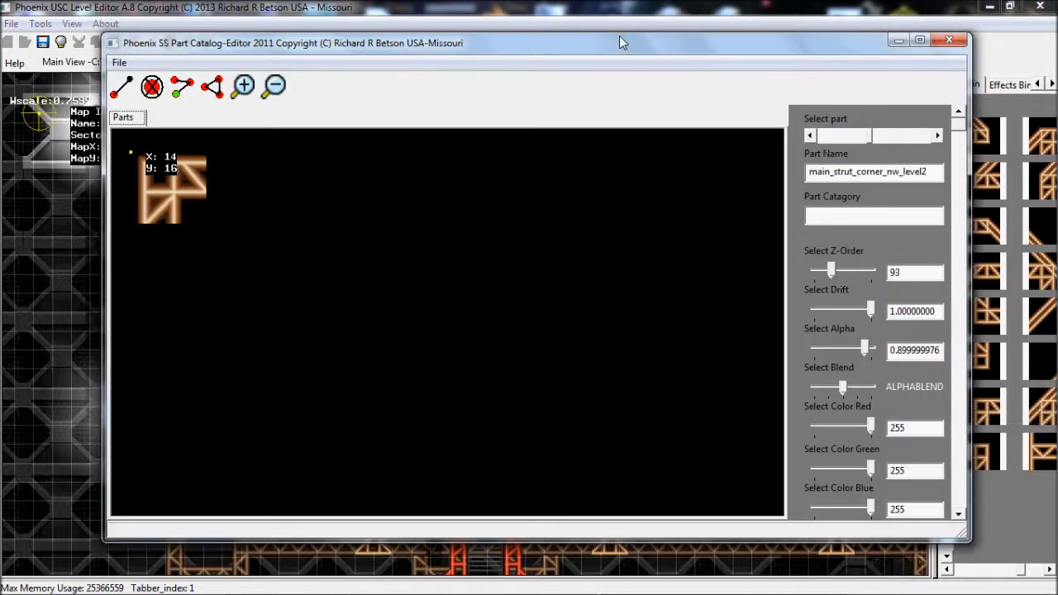
pyautogui.moveTo(248, 48); pyautogui.dragTo(215, 50)
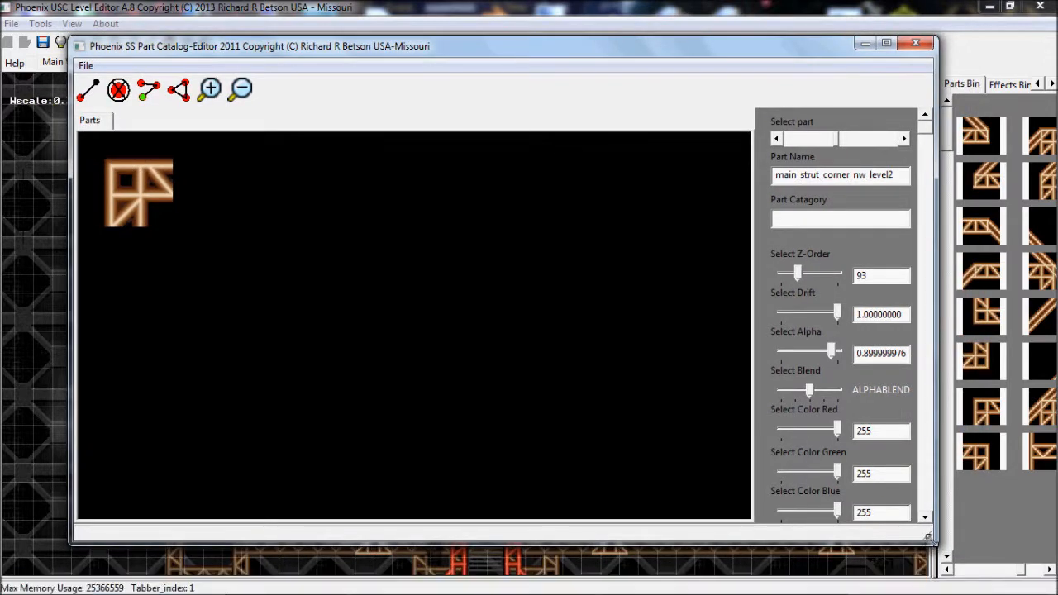
pyautogui.moveTo(927, 536); pyautogui.dragTo(1029, 564)
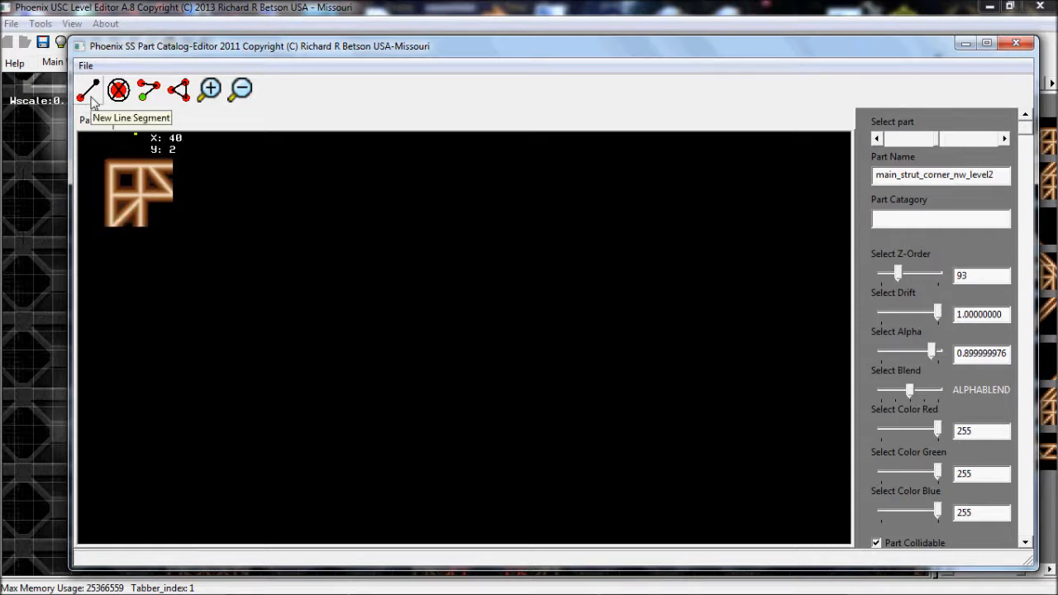
# Step: Draw connected line segments around the northwest strut corner, following its outer edges and inner notch
pyautogui.click(92, 99)
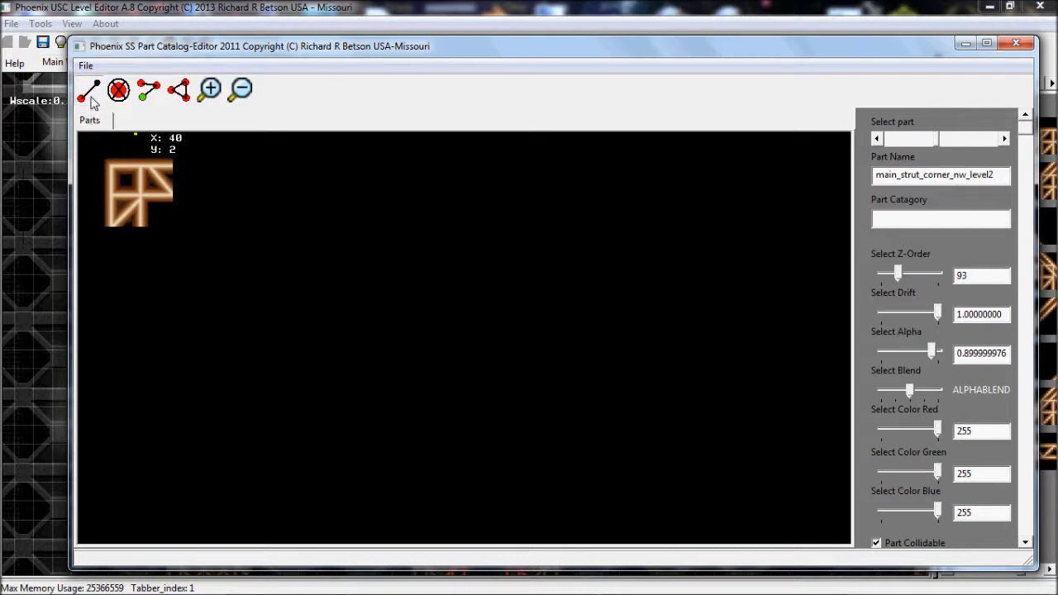
pyautogui.click(101, 226)
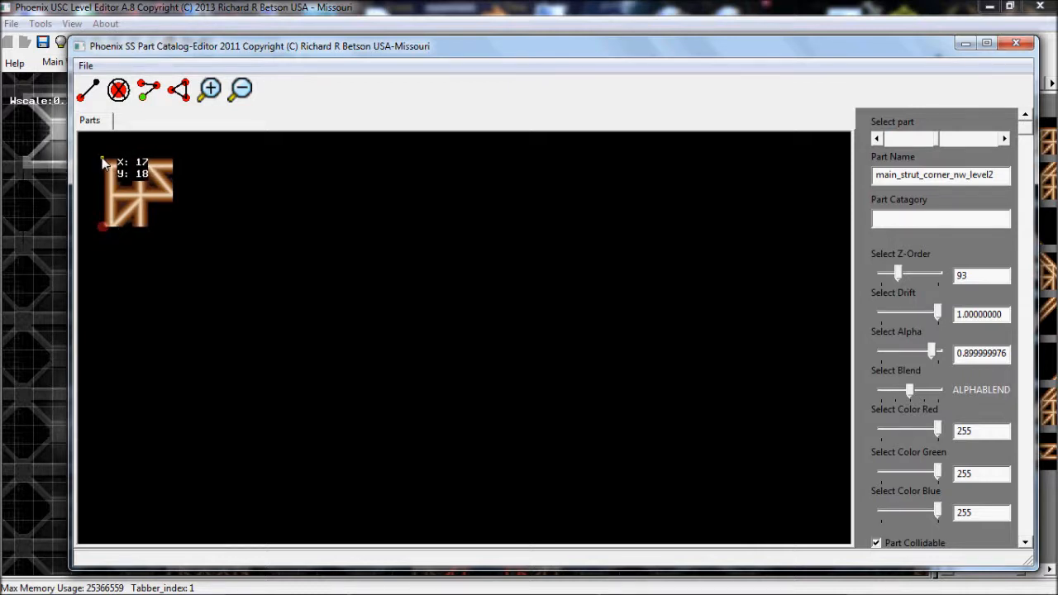
pyautogui.click(103, 161)
pyautogui.click(172, 161)
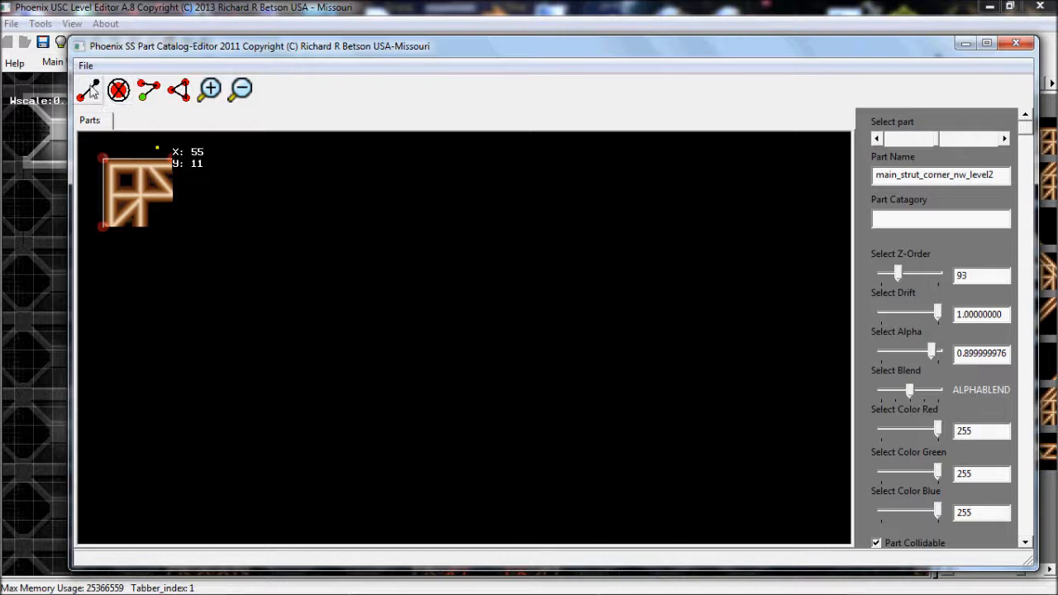
pyautogui.click(148, 223)
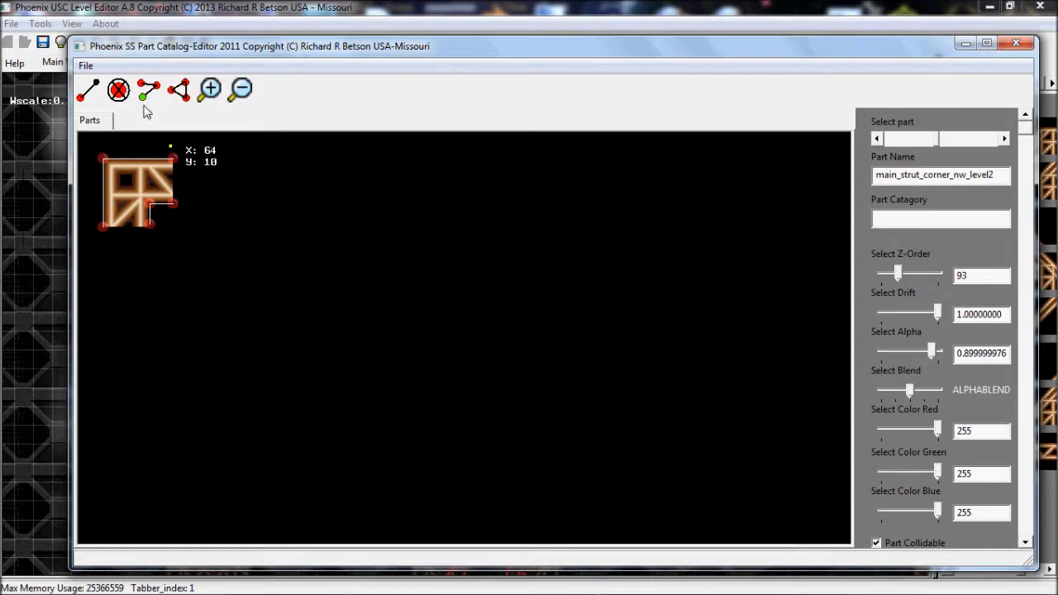
# Step: Delete the outline segments along the strut corner's inner notch and redraw them in the same place
pyautogui.click(122, 92)
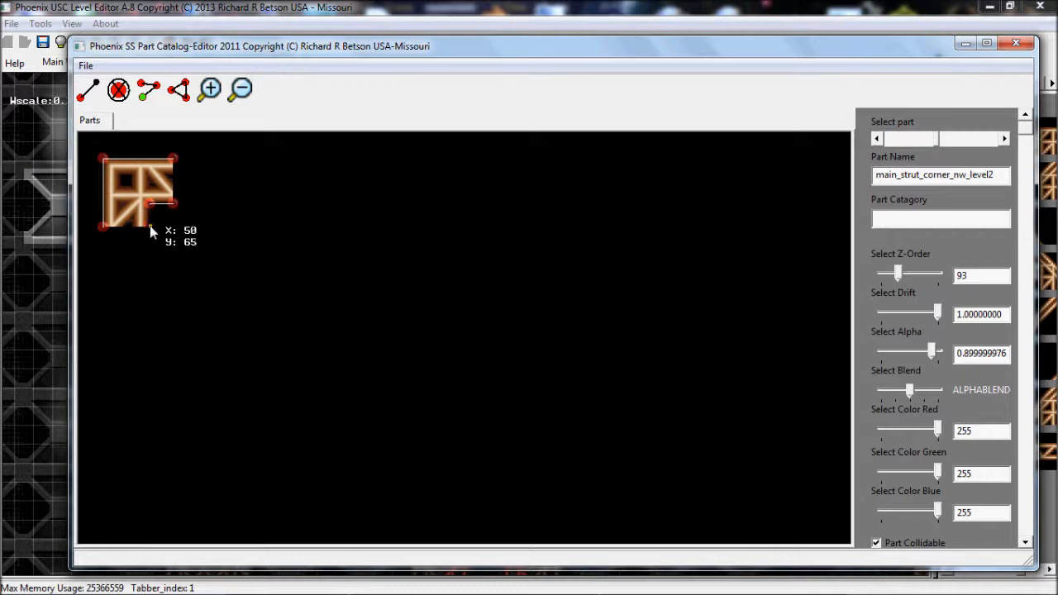
pyautogui.click(91, 92)
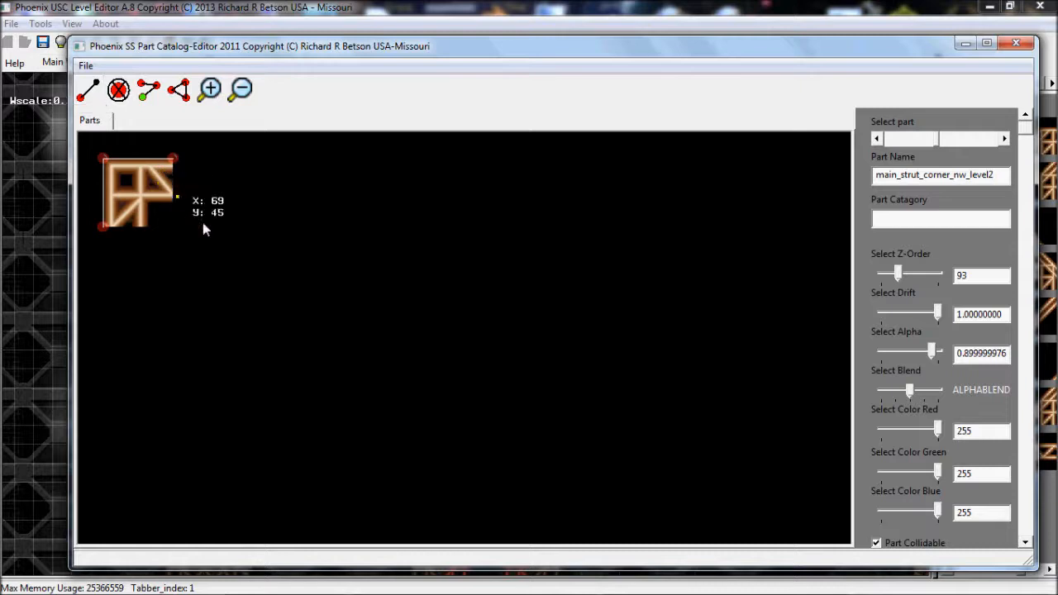
pyautogui.click(150, 204)
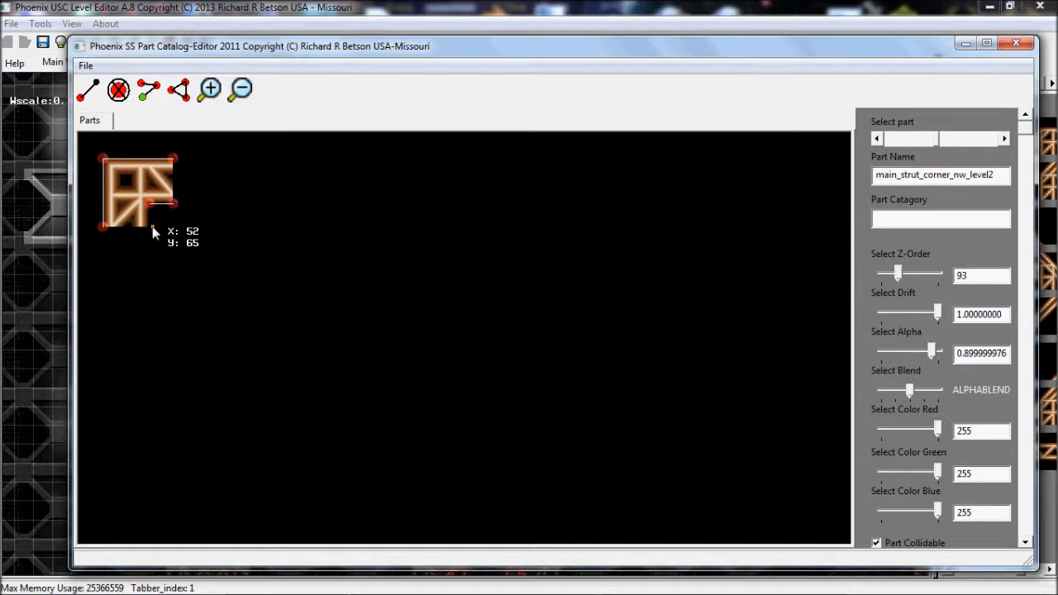
pyautogui.click(150, 223)
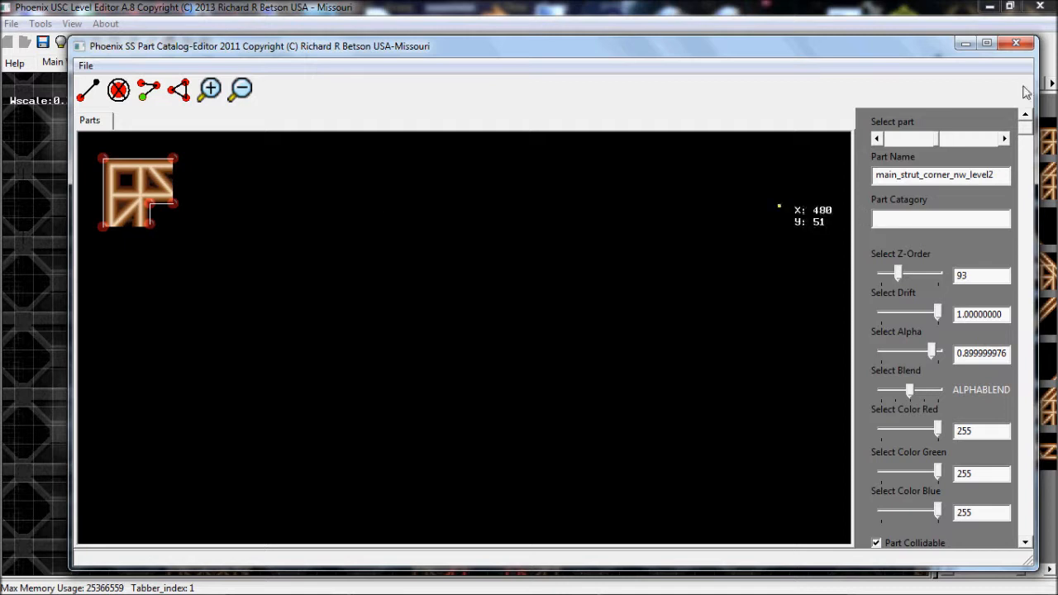
# Step: Maximize the part editor, select main_strut_corner_se_level2 and adjust its Z-order
pyautogui.click(986, 44)
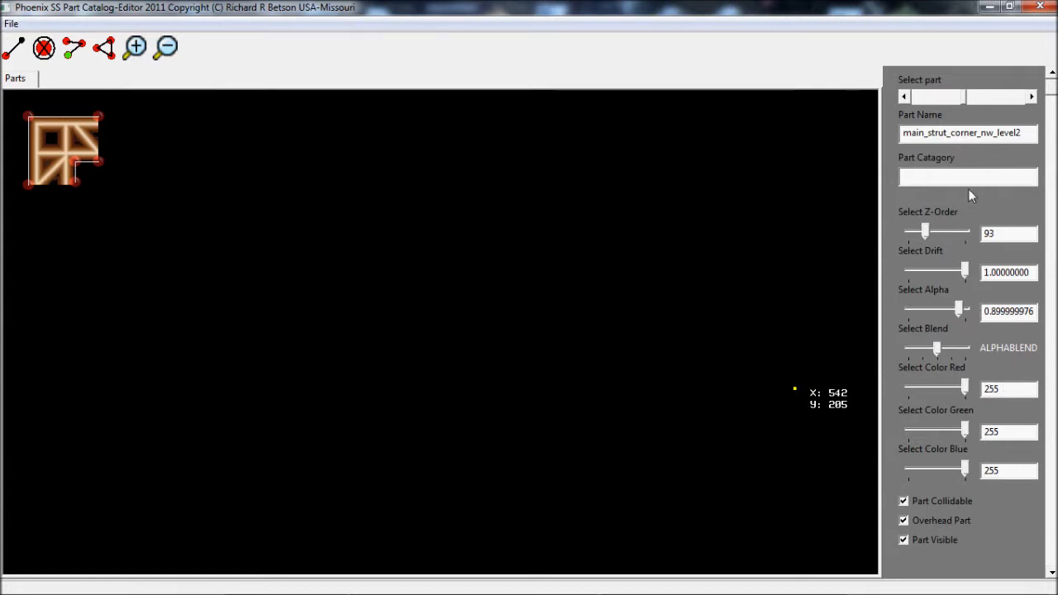
pyautogui.click(979, 95)
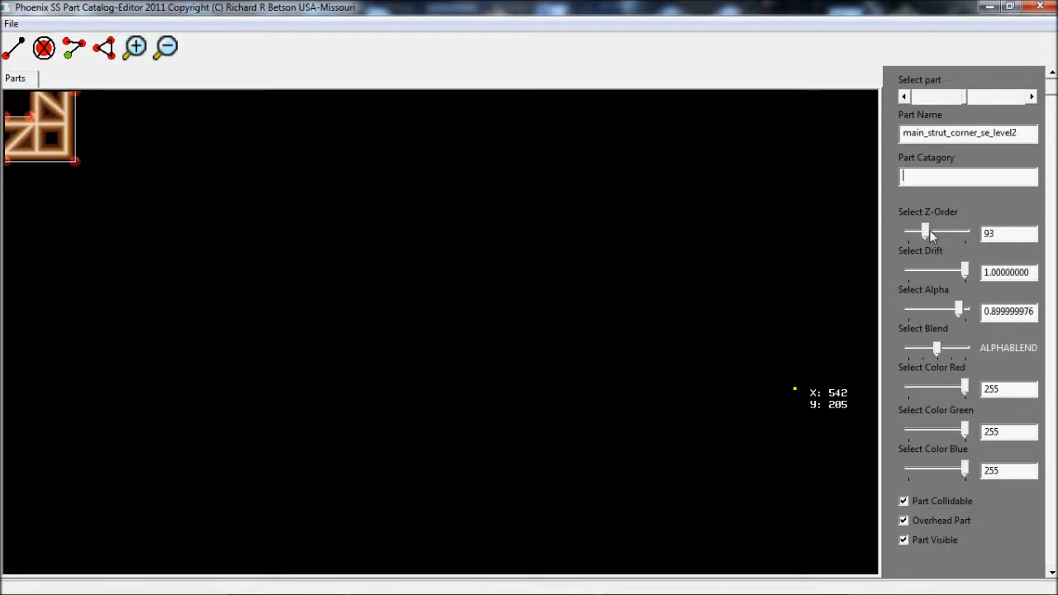
pyautogui.moveTo(927, 230); pyautogui.dragTo(922, 230)
# Step: Select main_strut_corner_sw_level2 and set its drift to 1.0, blend to MASKBLEND and alpha to 1.0
pyautogui.click(1000, 97)
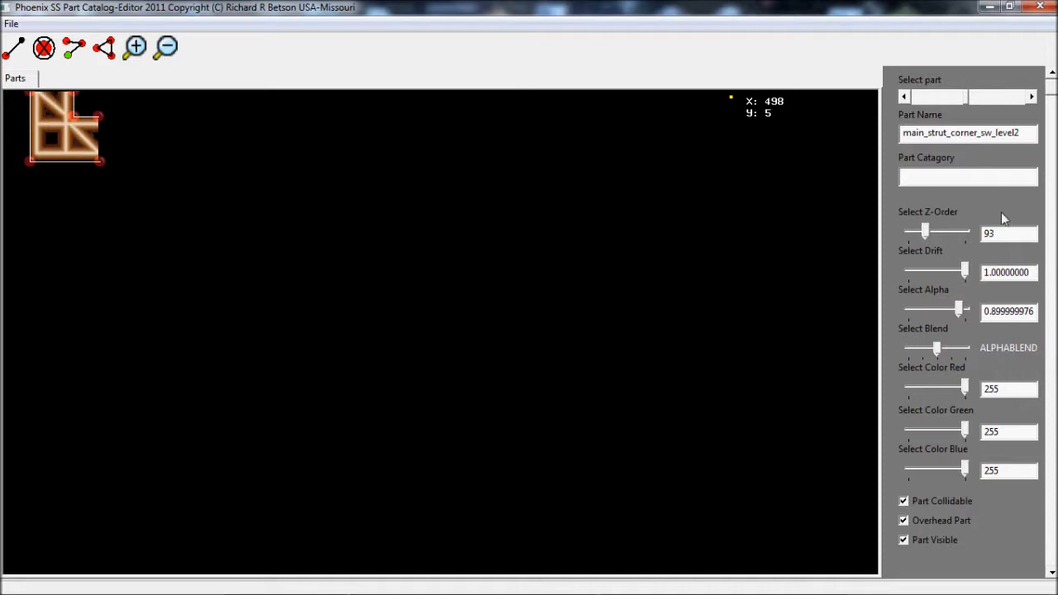
pyautogui.moveTo(965, 273)
pyautogui.mouseDown()
pyautogui.moveTo(934, 270)
pyautogui.moveTo(973, 278)
pyautogui.mouseUp()
pyautogui.moveTo(936, 350); pyautogui.dragTo(907, 350)
pyautogui.moveTo(958, 309)
pyautogui.mouseDown()
pyautogui.moveTo(924, 309)
pyautogui.moveTo(964, 309)
pyautogui.mouseUp()
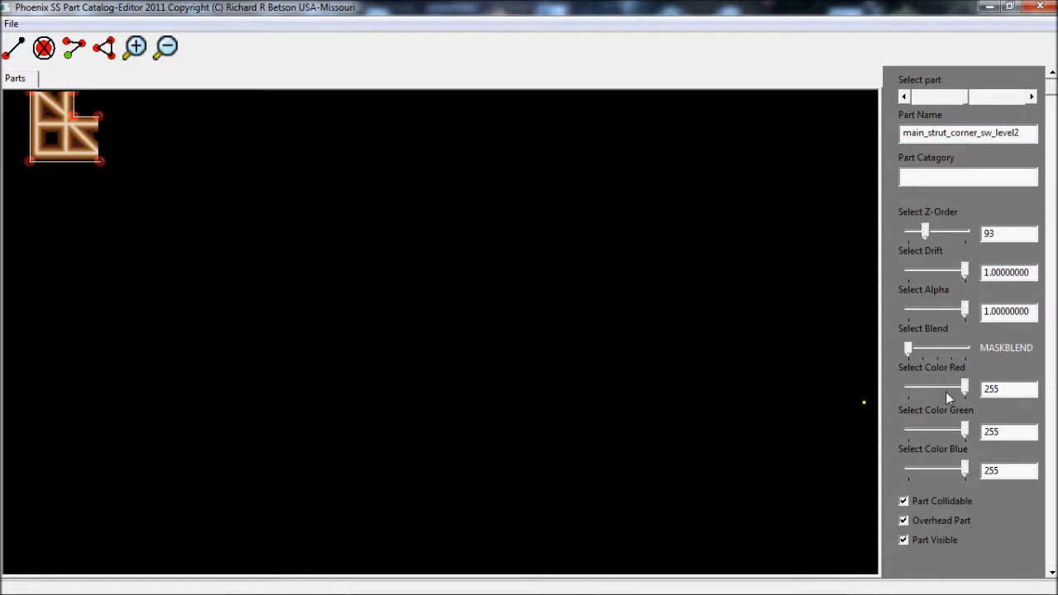
# Step: Toggle the southwest strut corner's Overhead Part option and restore the part editor to its smaller window size
pyautogui.click(903, 521)
pyautogui.click(903, 521)
pyautogui.click(903, 521)
pyautogui.click(1009, 7)
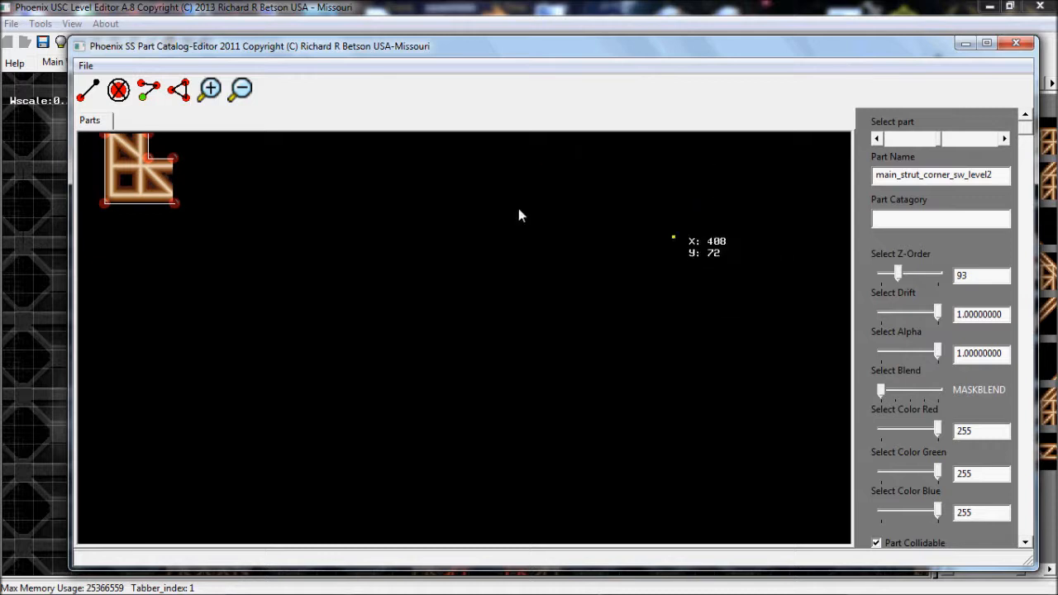
pyautogui.click(85, 66)
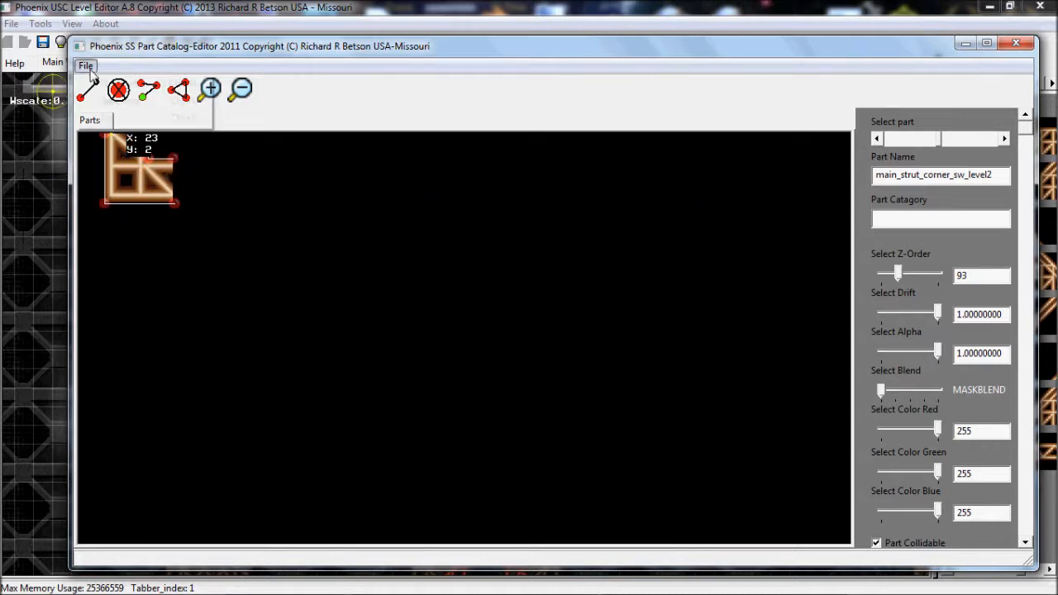
pyautogui.click(104, 100)
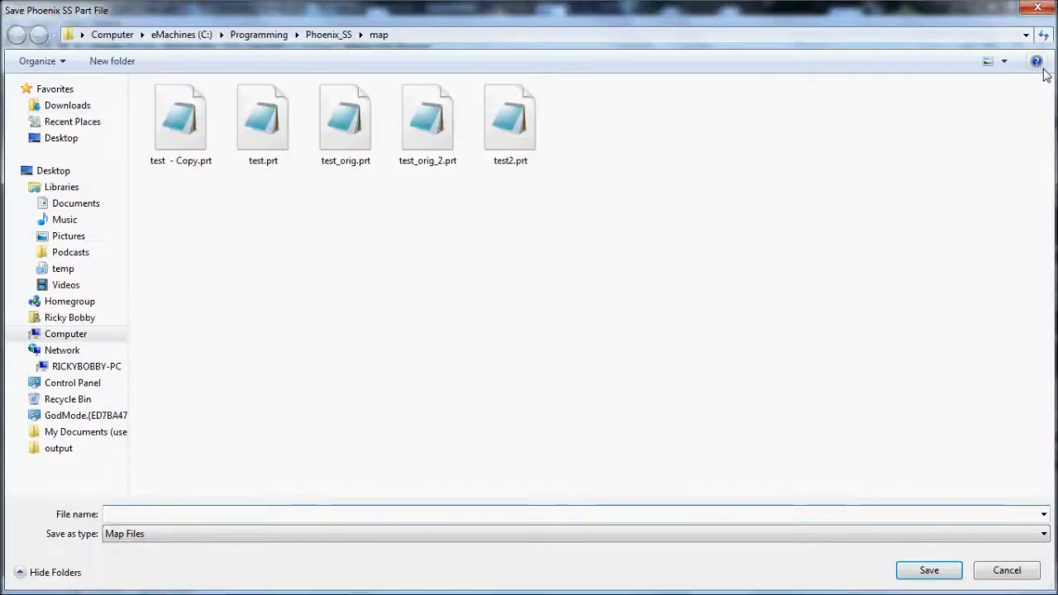
pyautogui.click(1038, 7)
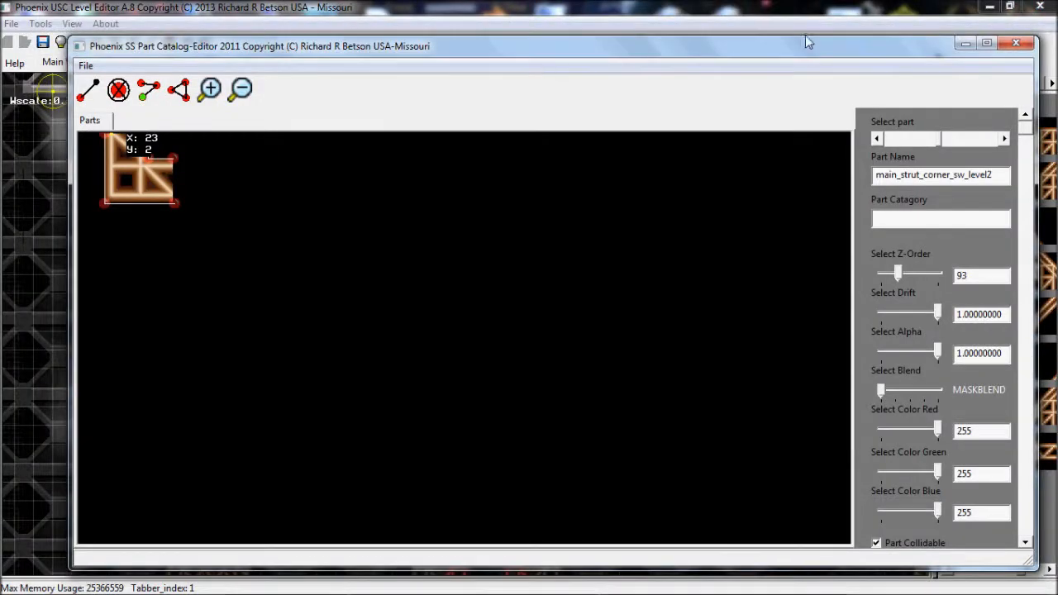
# Step: Minimize the part editor to return to the level map and widen the parts bin pane
pyautogui.click(966, 44)
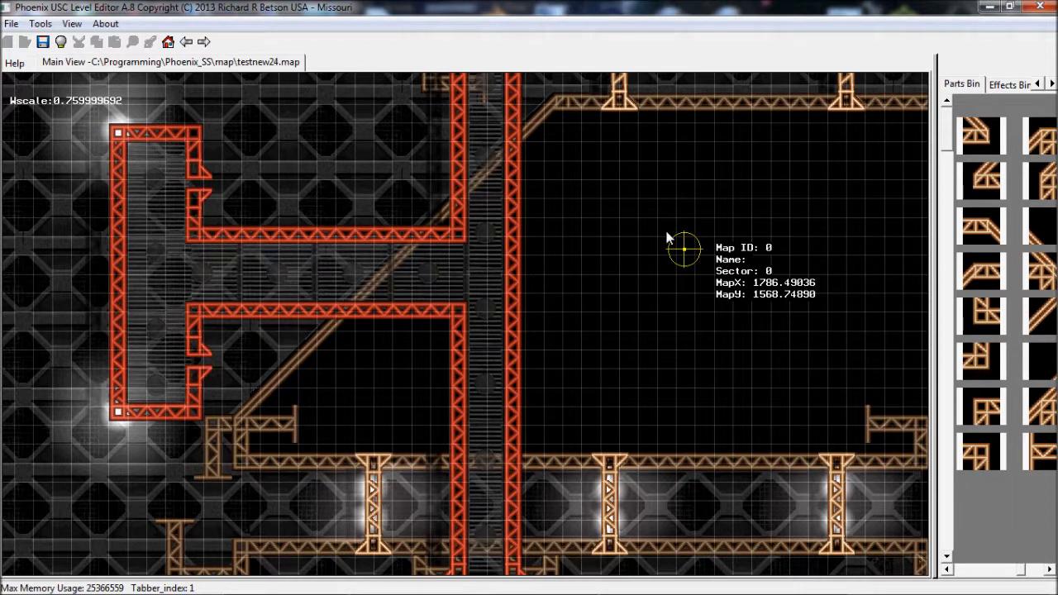
pyautogui.scroll(-5, 667, 238)
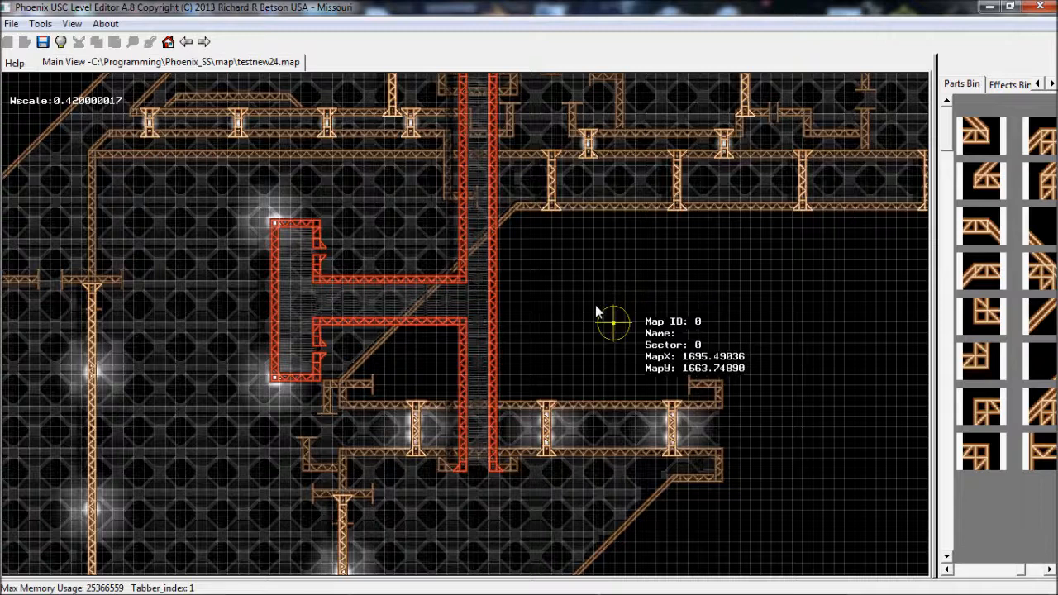
pyautogui.moveTo(934, 224); pyautogui.dragTo(858, 231)
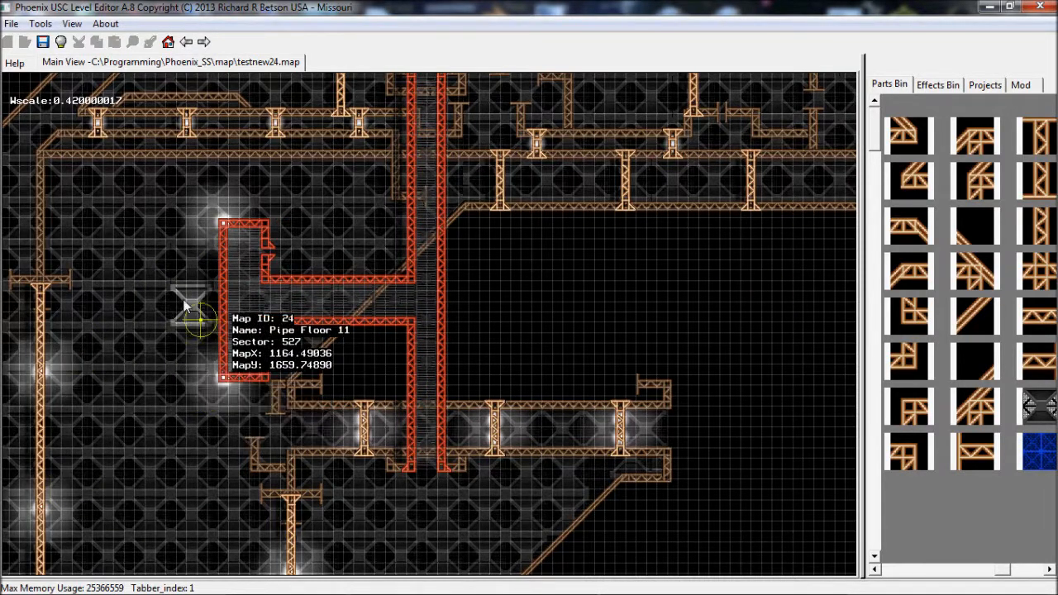
pyautogui.moveTo(185, 306); pyautogui.dragTo(395, 219)
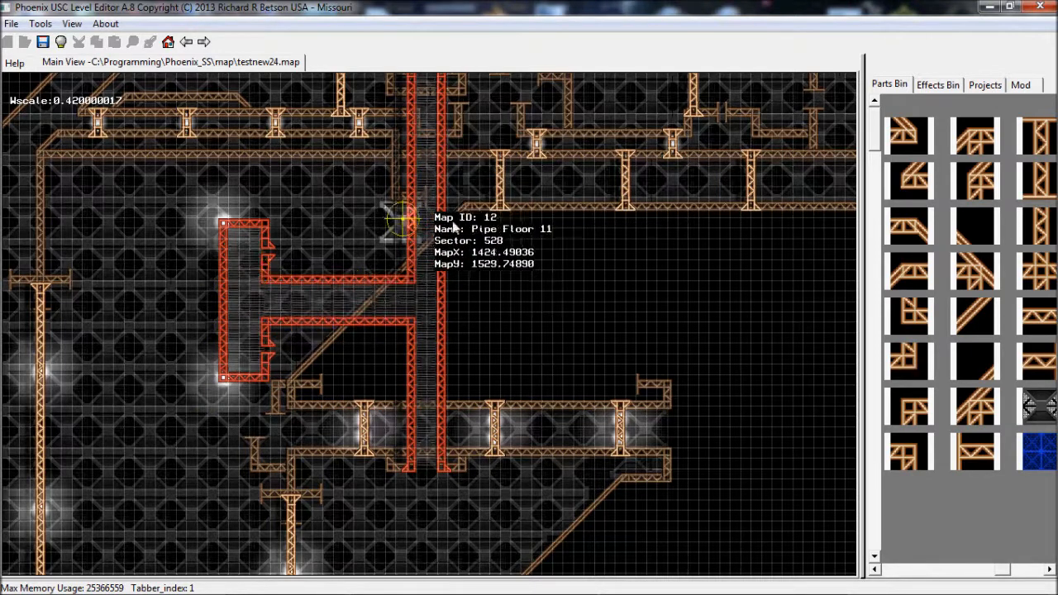